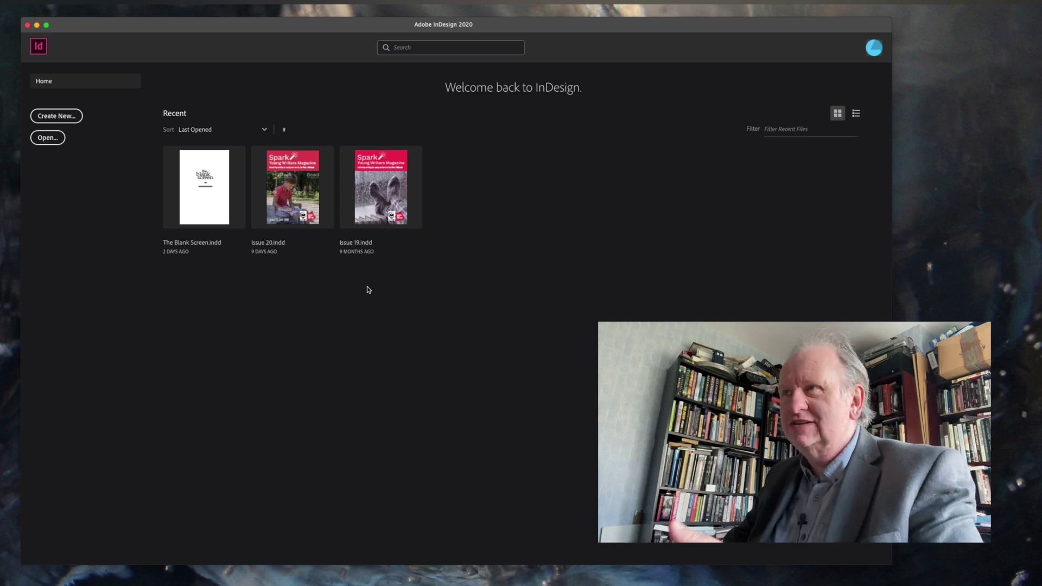
Browse The Blank Screen book despite missing fonts, then create a default 210 × 297 mm A4 document.
click(206, 204)
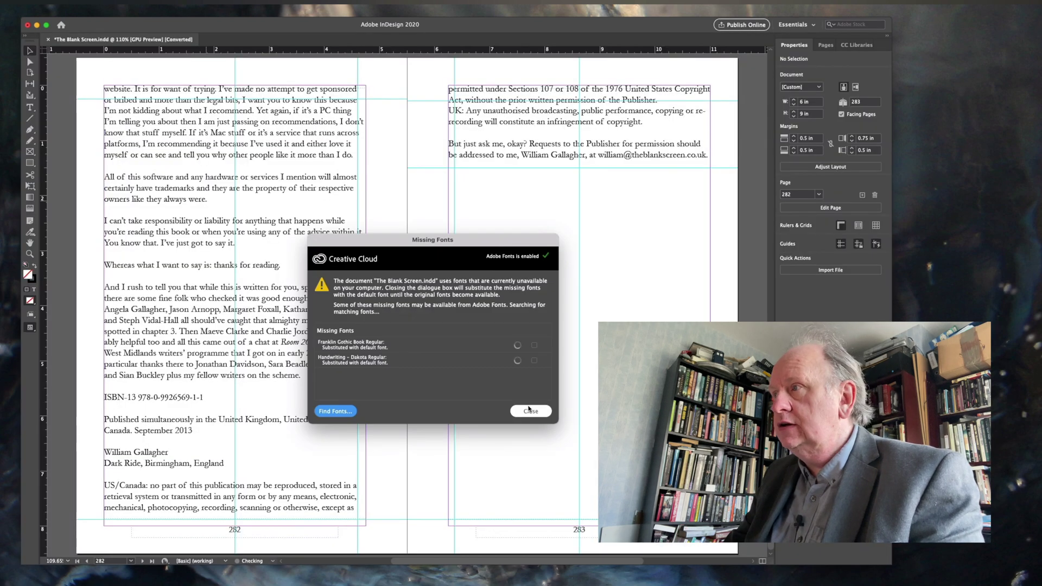
click(530, 410)
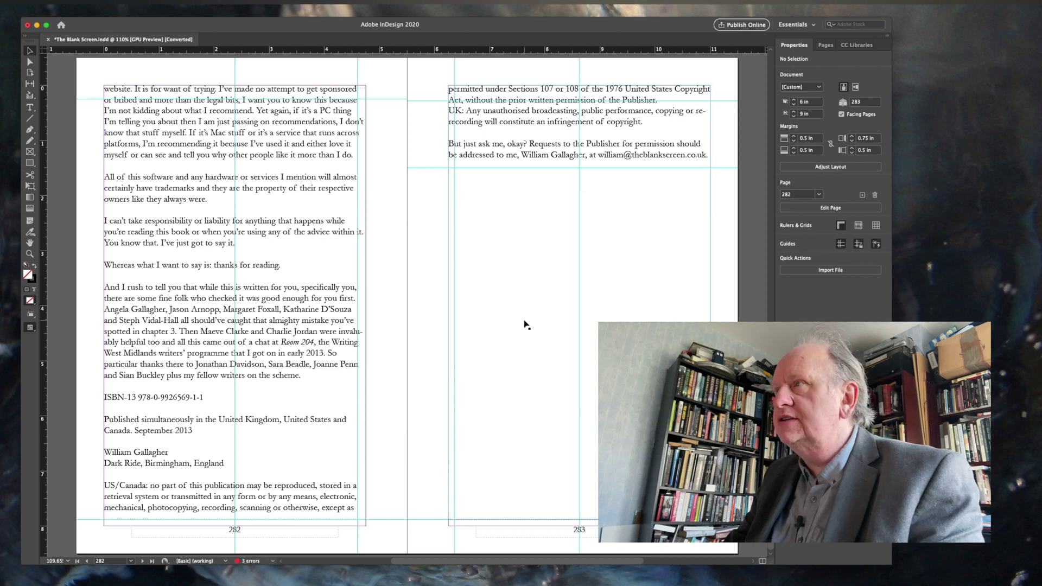
scroll(526, 324, up, 20)
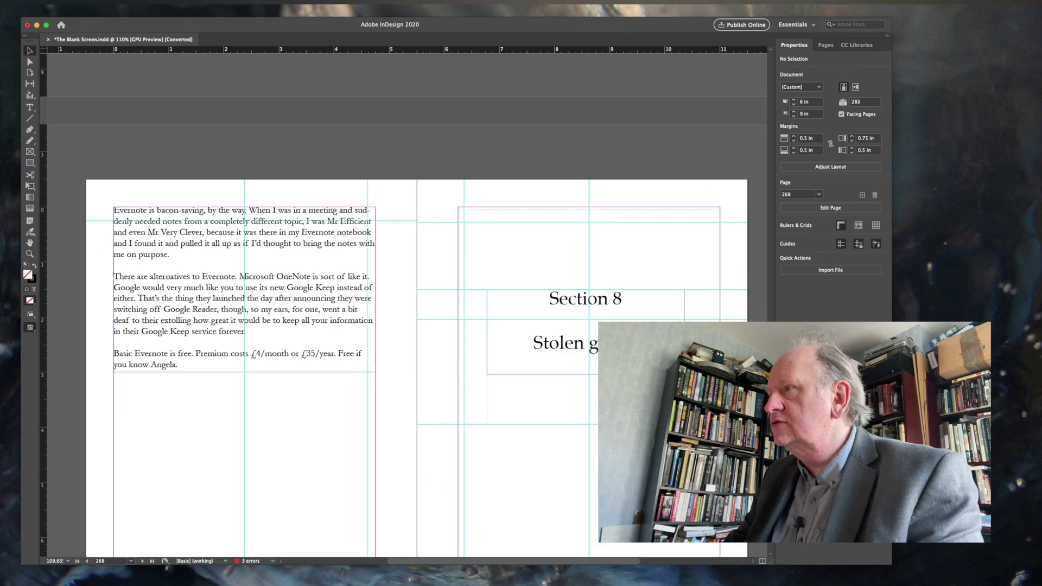
drag(770, 521, 773, 54)
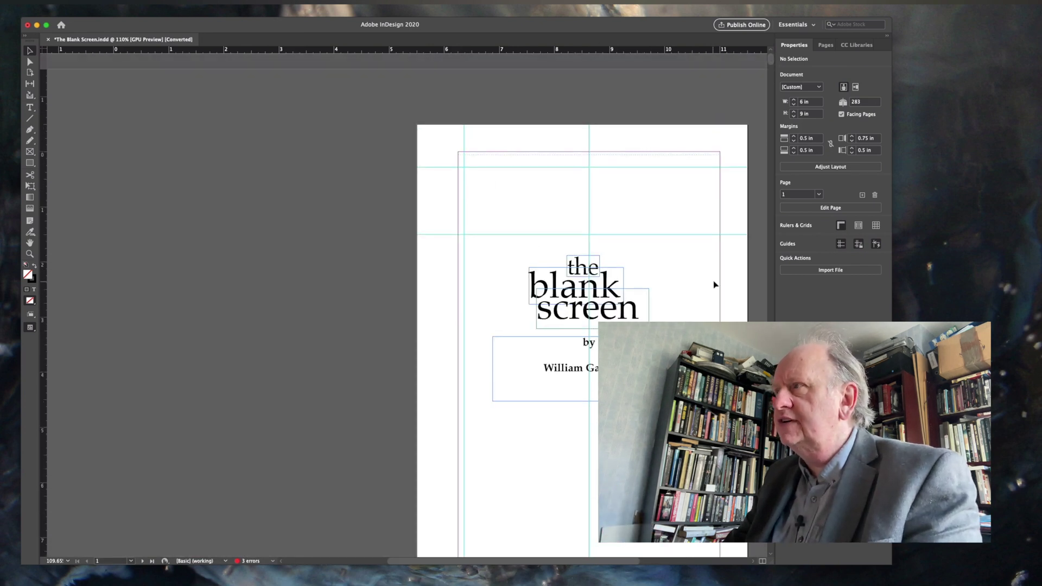
drag(772, 58, 772, 63)
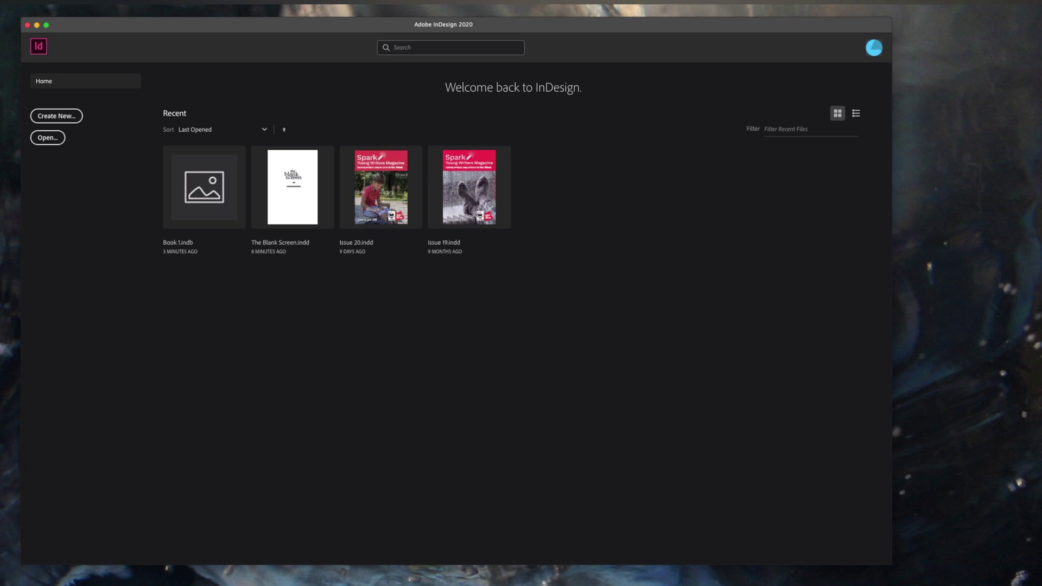
key(super+n)
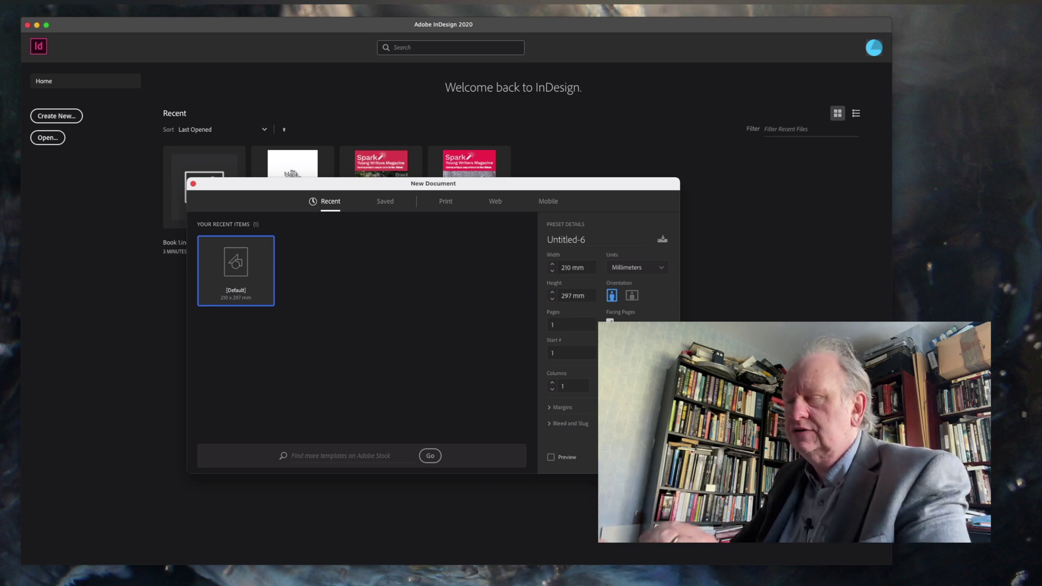
key(Return)
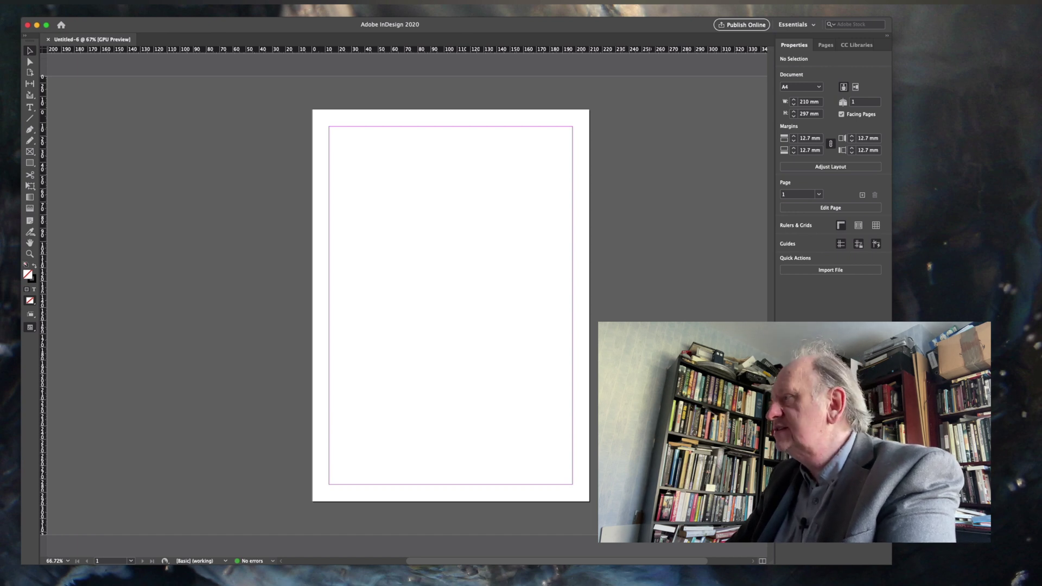
Drag the cover image files from Finder into the document, loading them for placement.
mouse_move(1036, 353)
mouse_down()
mouse_move(743, 244)
mouse_move(400, 255)
mouse_move(1036, 353)
mouse_up()
click(1021, 452)
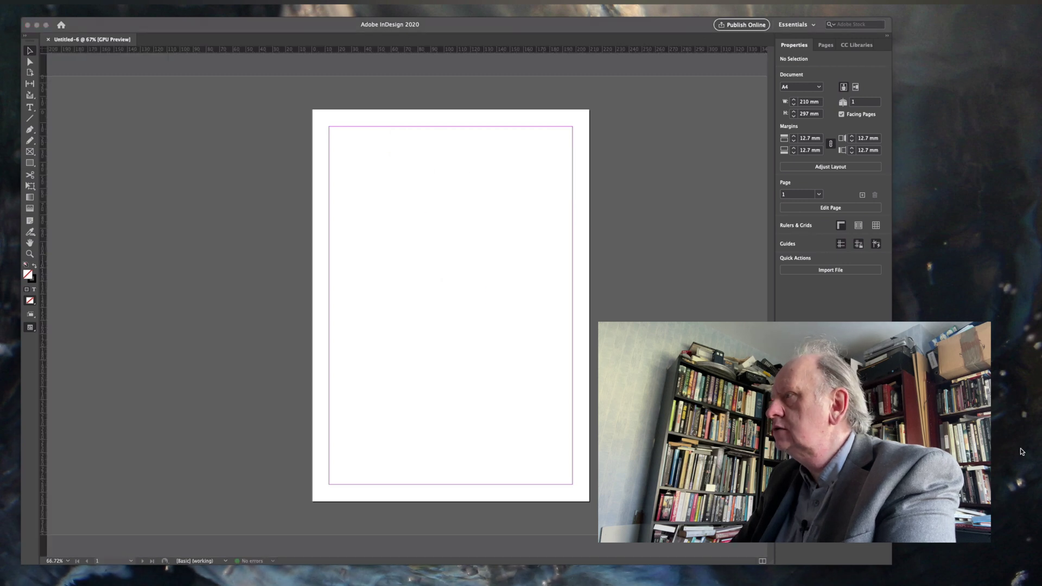
drag(1036, 353, 423, 262)
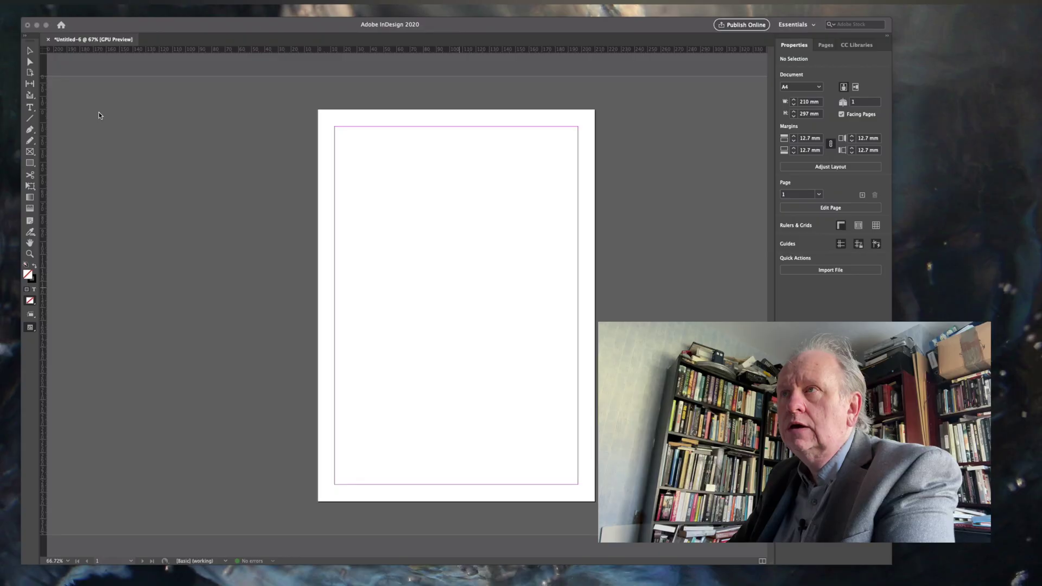
click(99, 115)
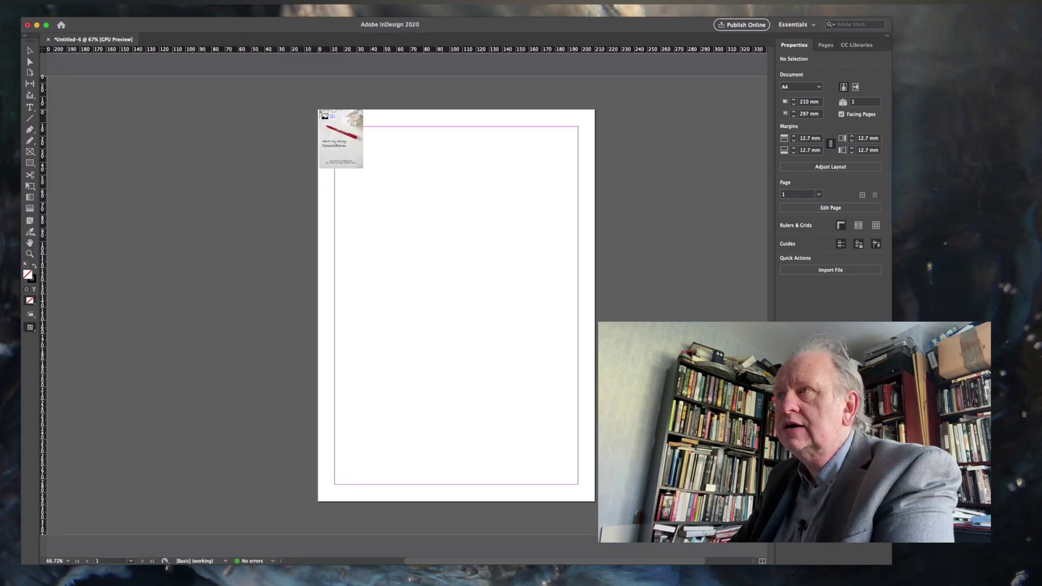
Place the keyboard-and-pen photo at the page's top-left, then undo the oversized result.
click(319, 111)
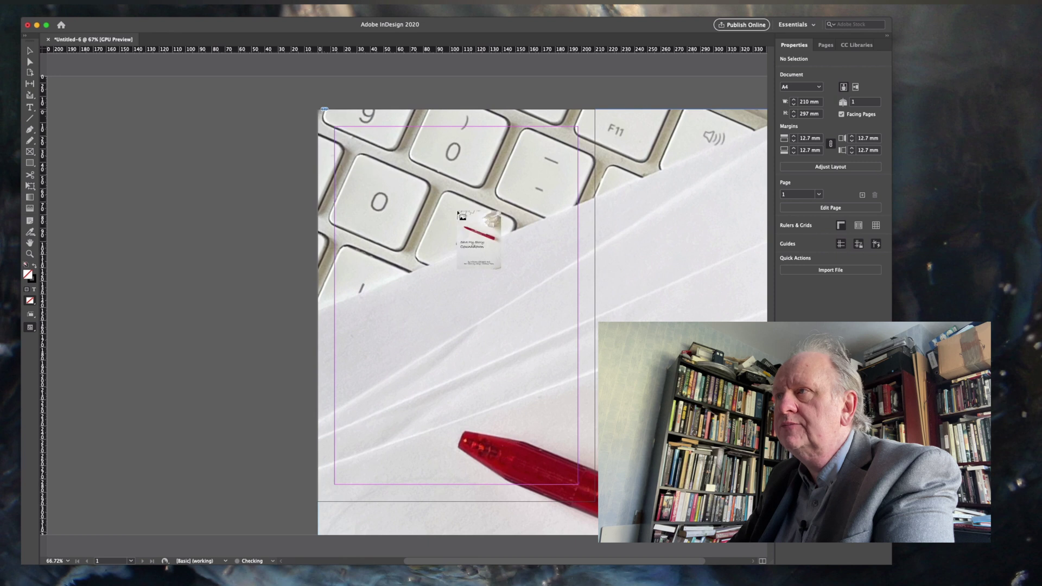
key(Escape)
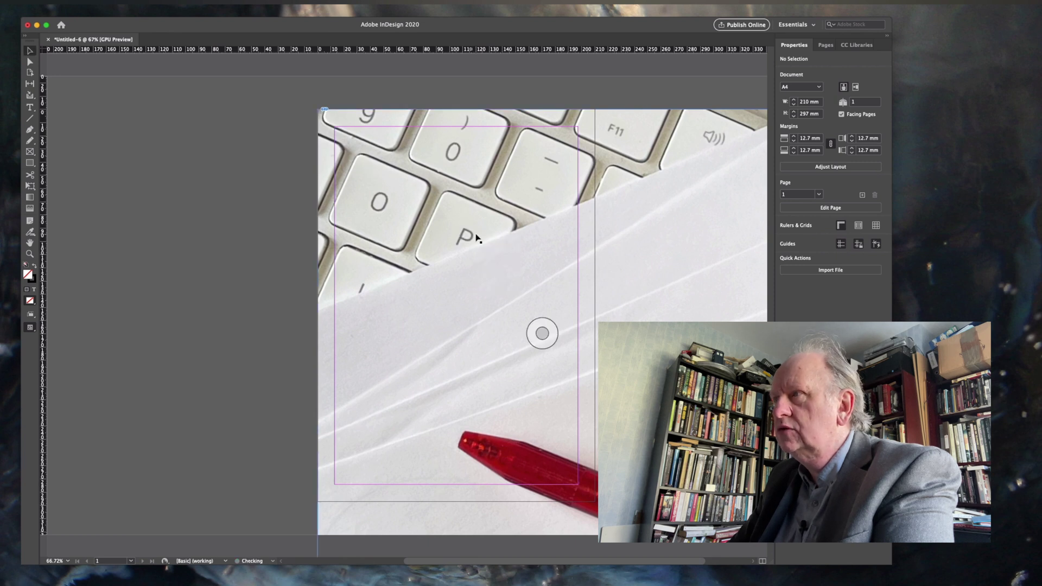
scroll(539, 331, down, 3)
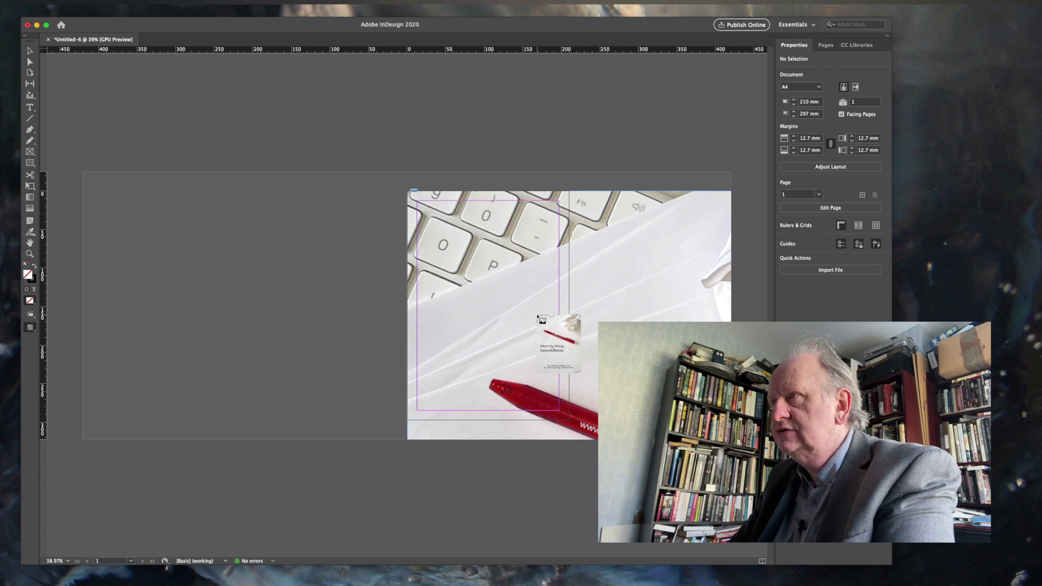
key(super+z)
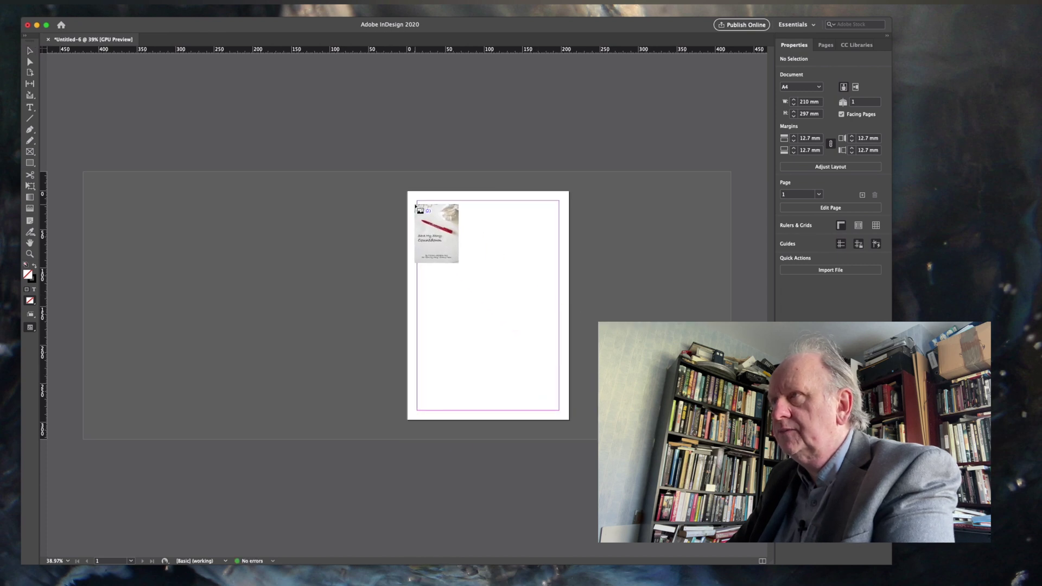
Draw the cover image frame to fill page 1, then add a blank page 2.
drag(407, 192, 579, 420)
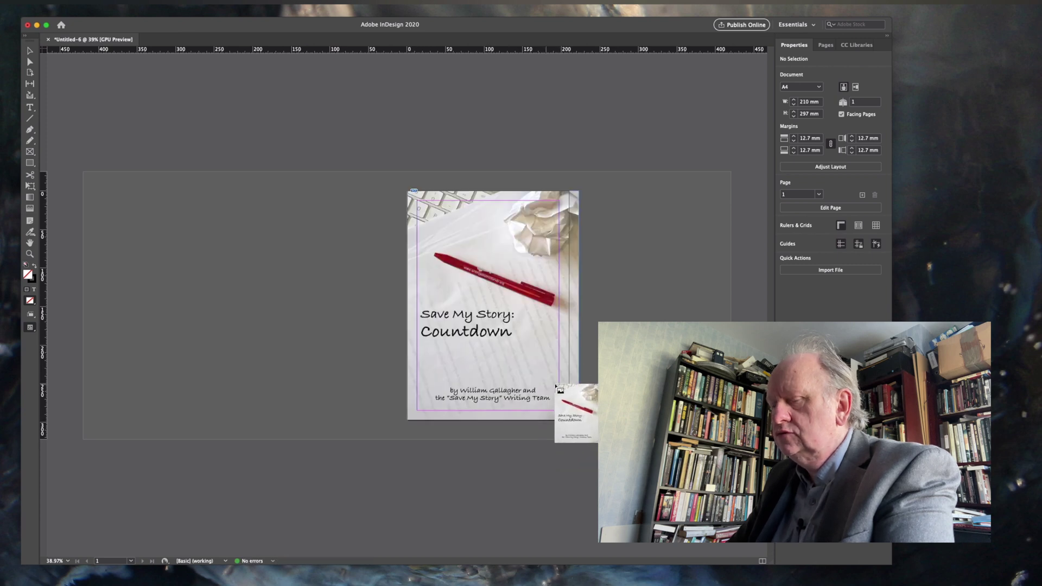
click(492, 305)
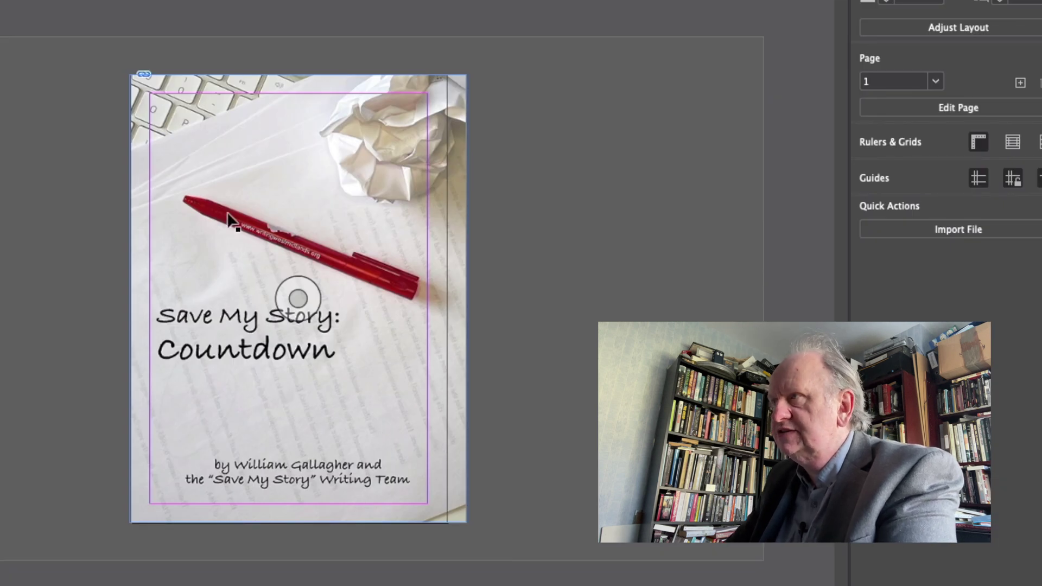
key(super+equal)
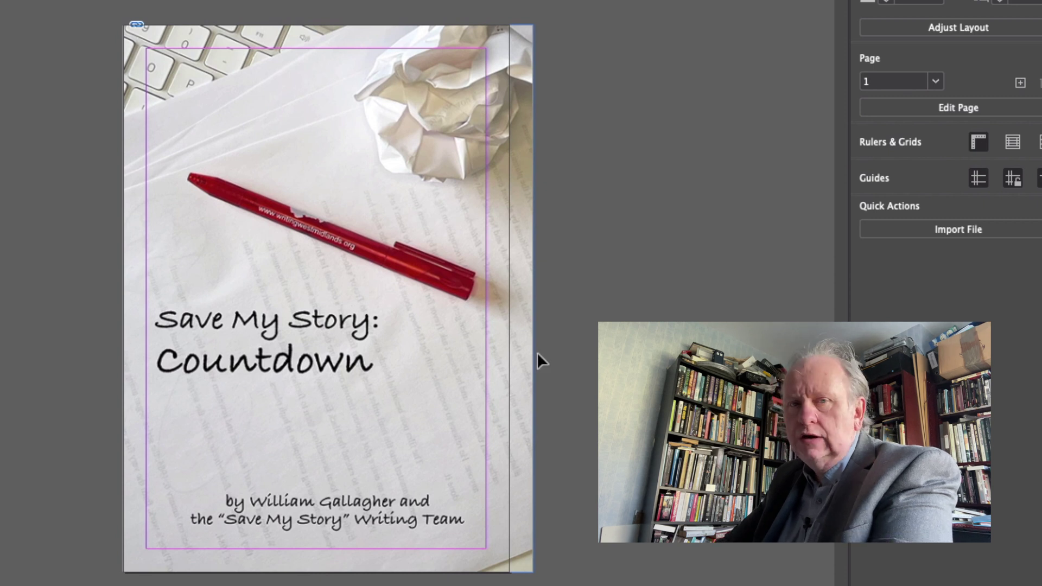
click(328, 297)
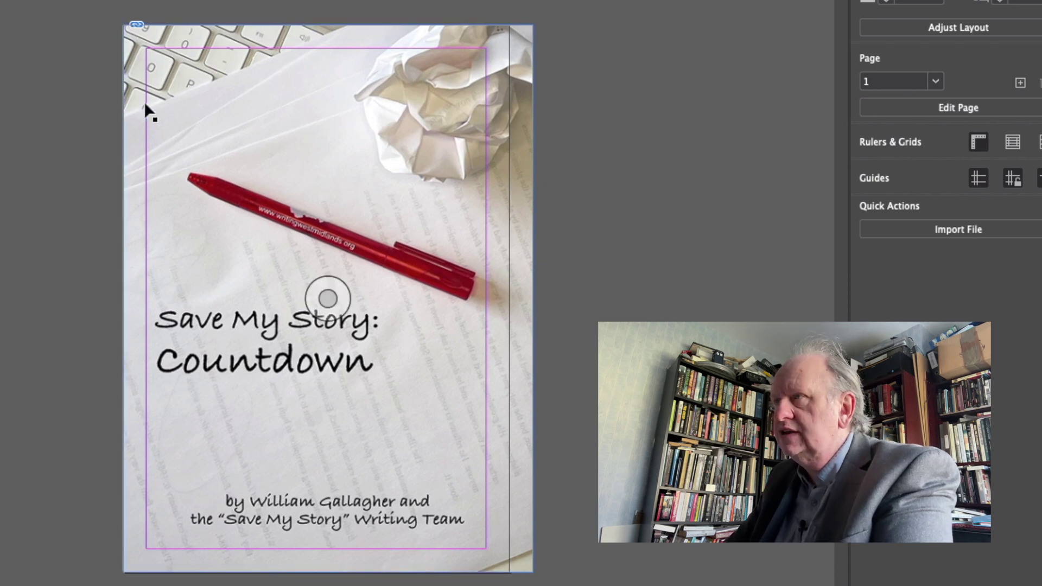
click(328, 298)
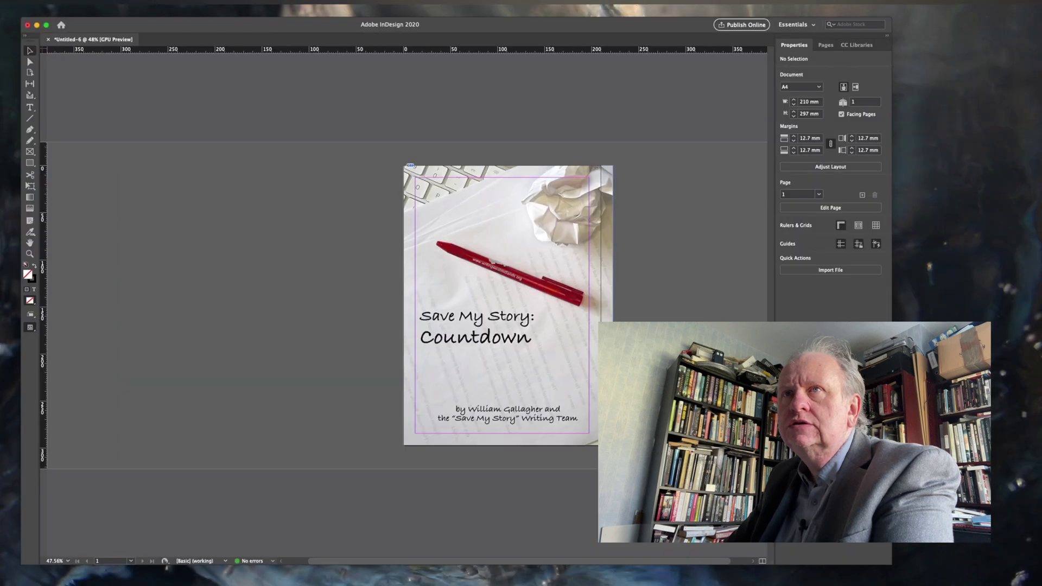
key(super+shift+p)
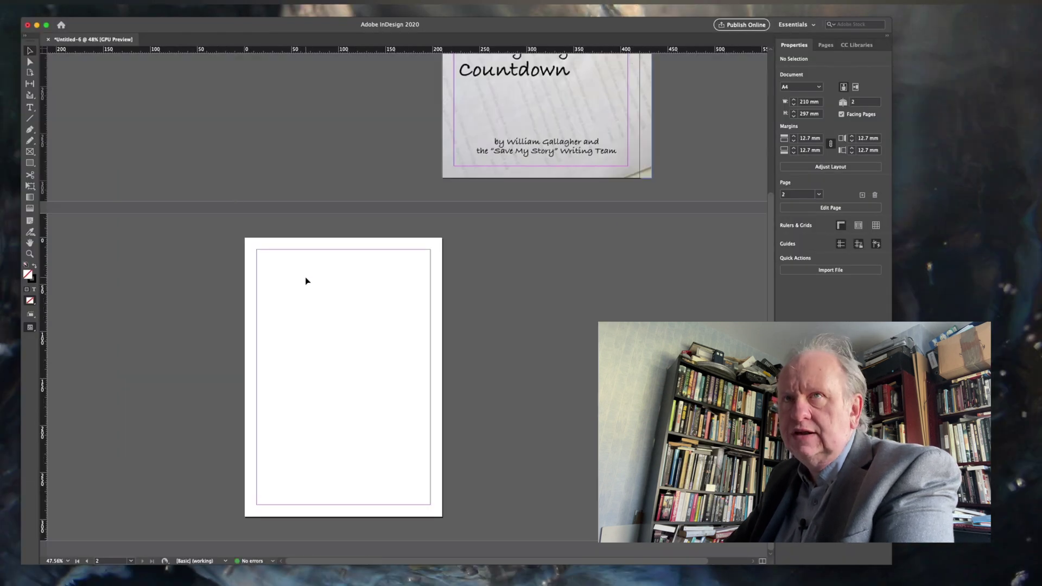
Place the Countdown Word .docx with default import options, holding Shift for autoflow.
click(49, 4)
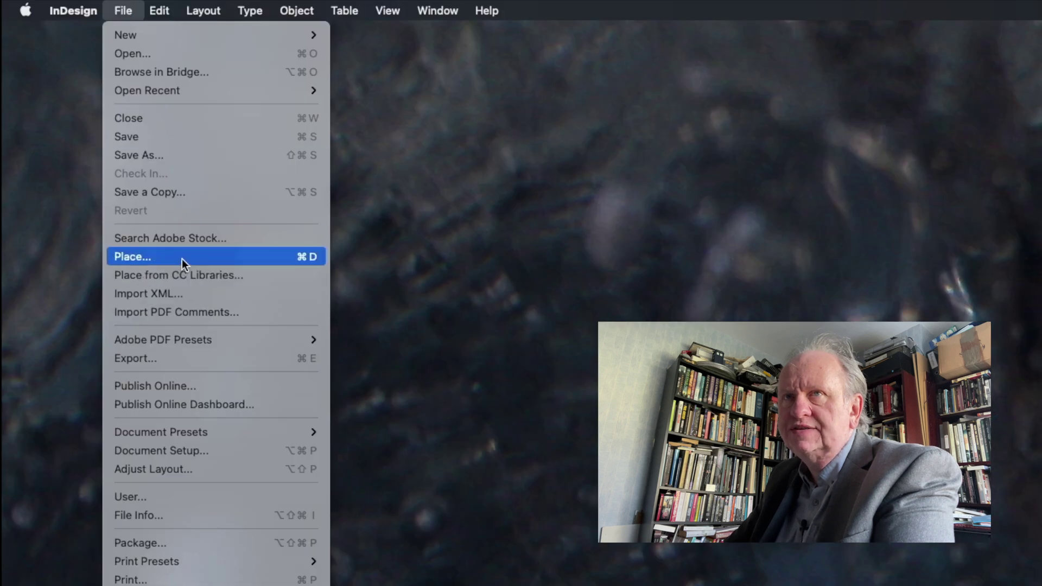
click(182, 259)
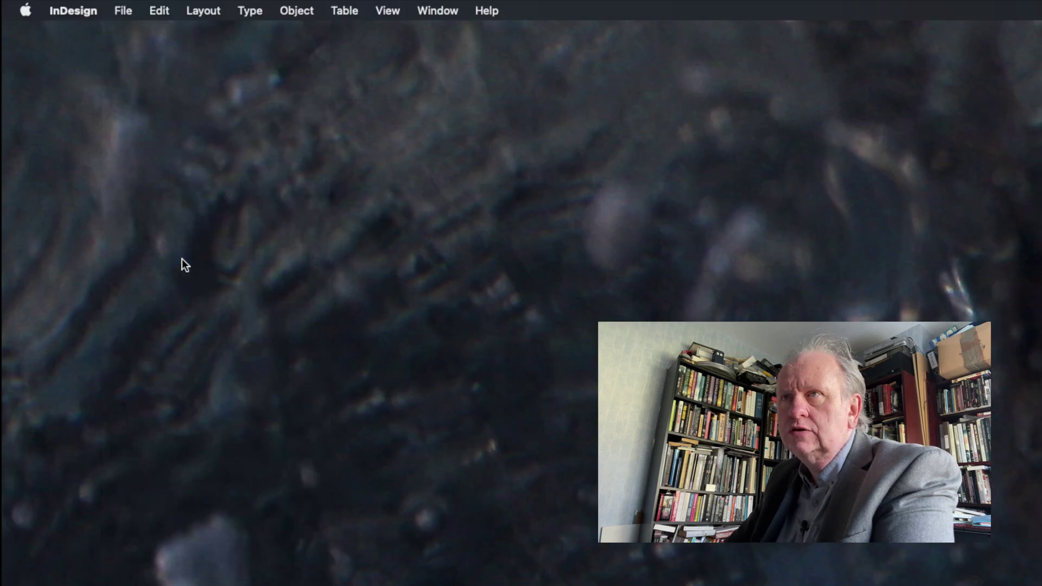
double_click(395, 177)
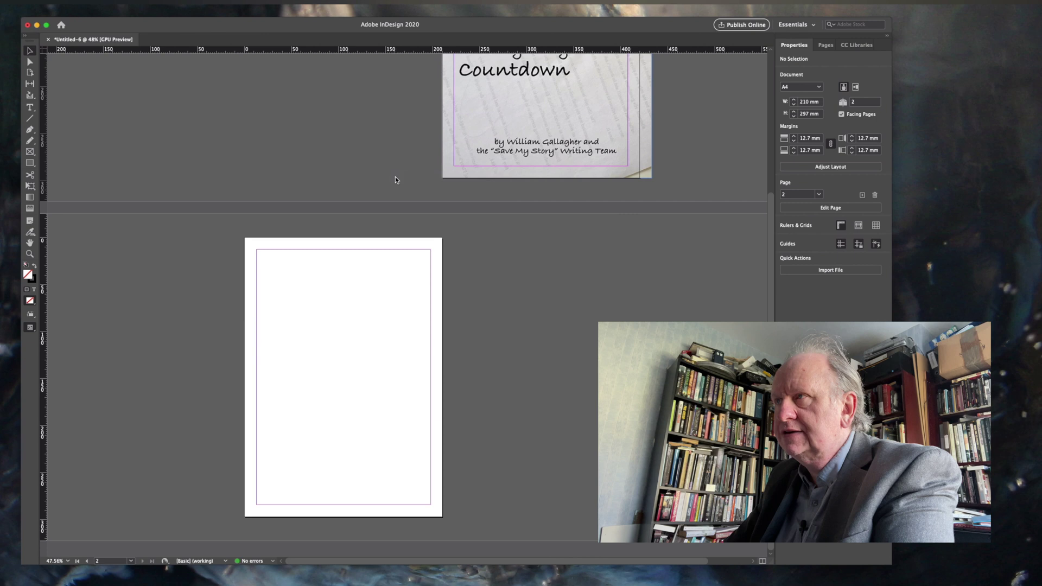
click(539, 191)
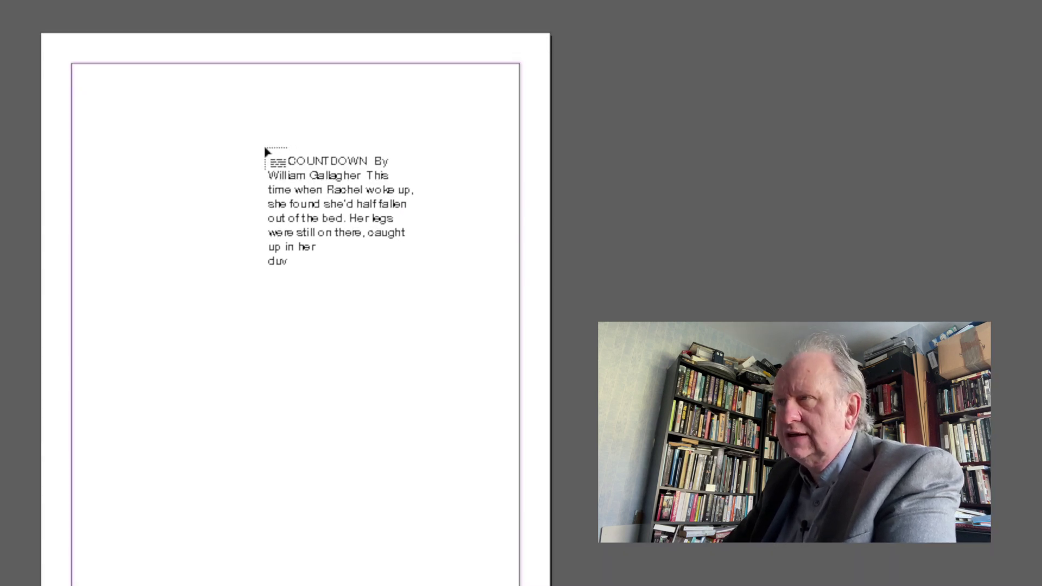
key(shift)
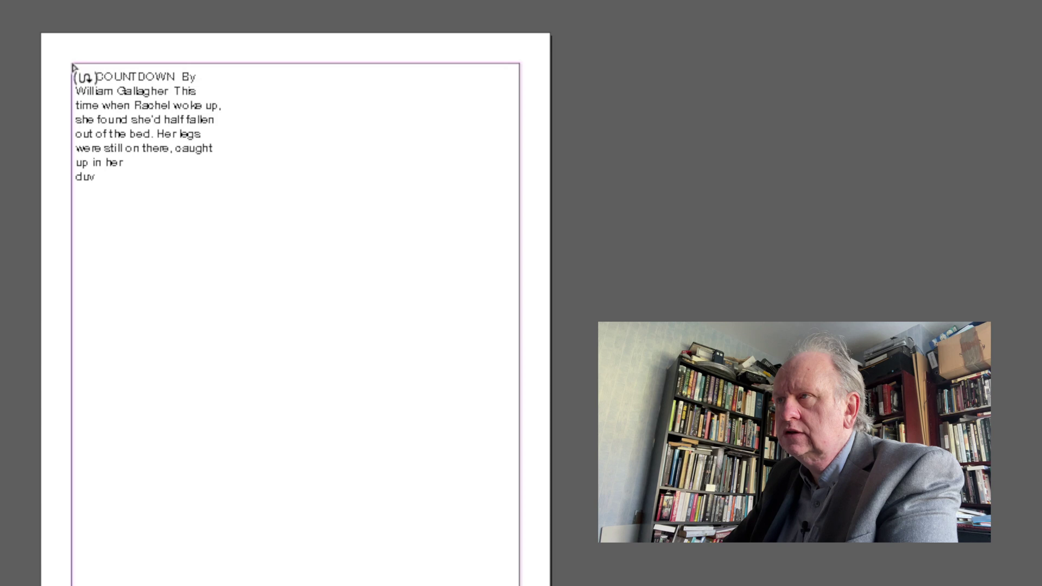
Autoflow the Countdown story from page 2's top-left margin and review the resulting pages.
shift+click(74, 68)
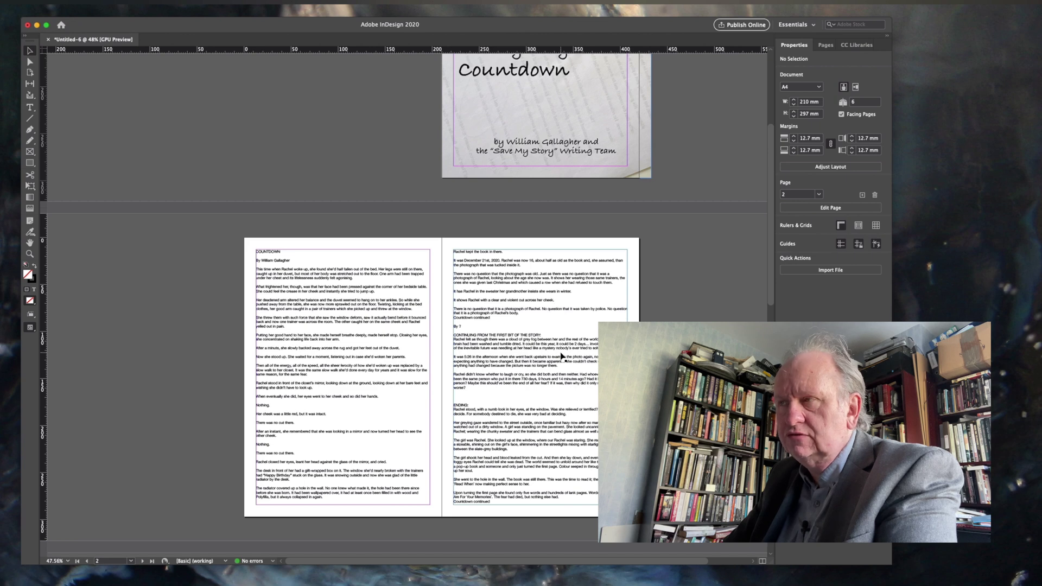
scroll(561, 357, down, 15)
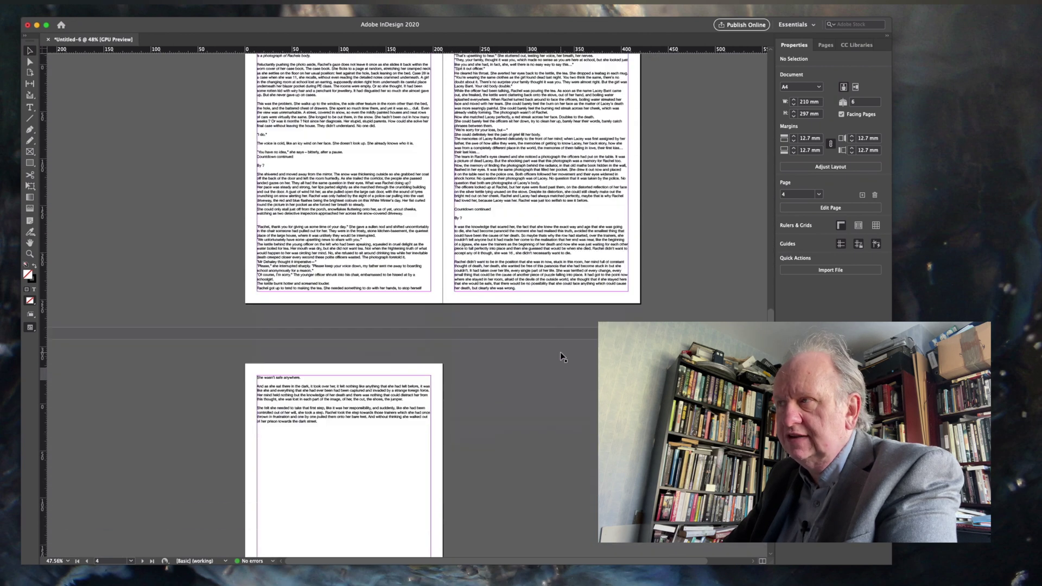
scroll(562, 356, up, 15)
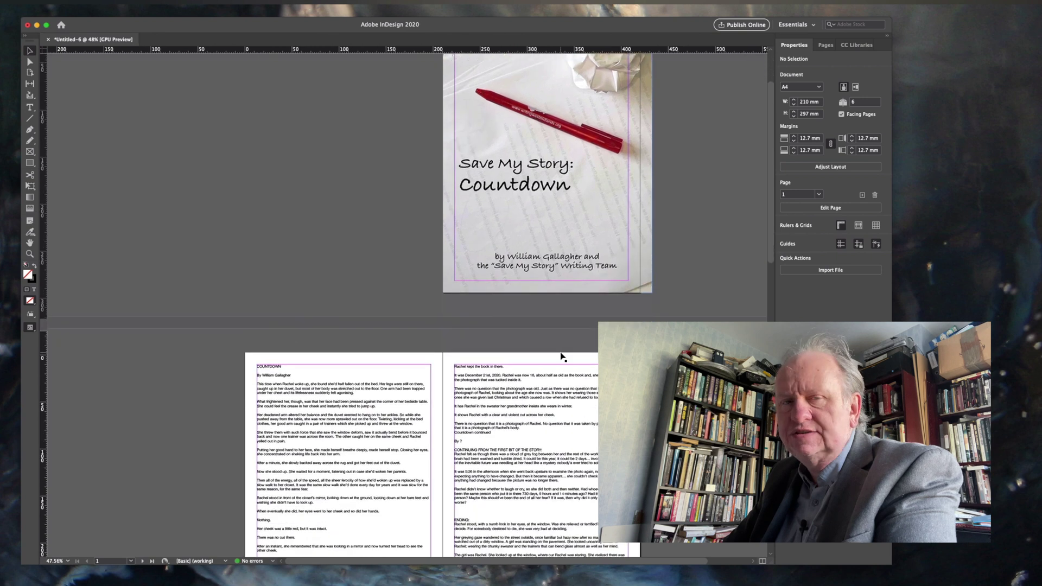
scroll(562, 356, down, 8)
scroll(562, 357, up, 10)
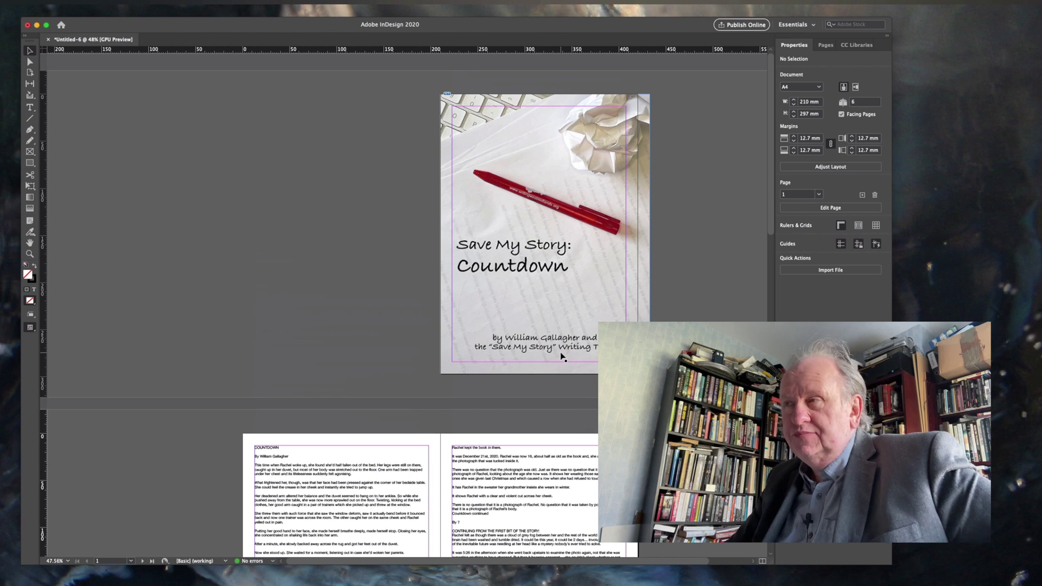
scroll(562, 356, down, 5)
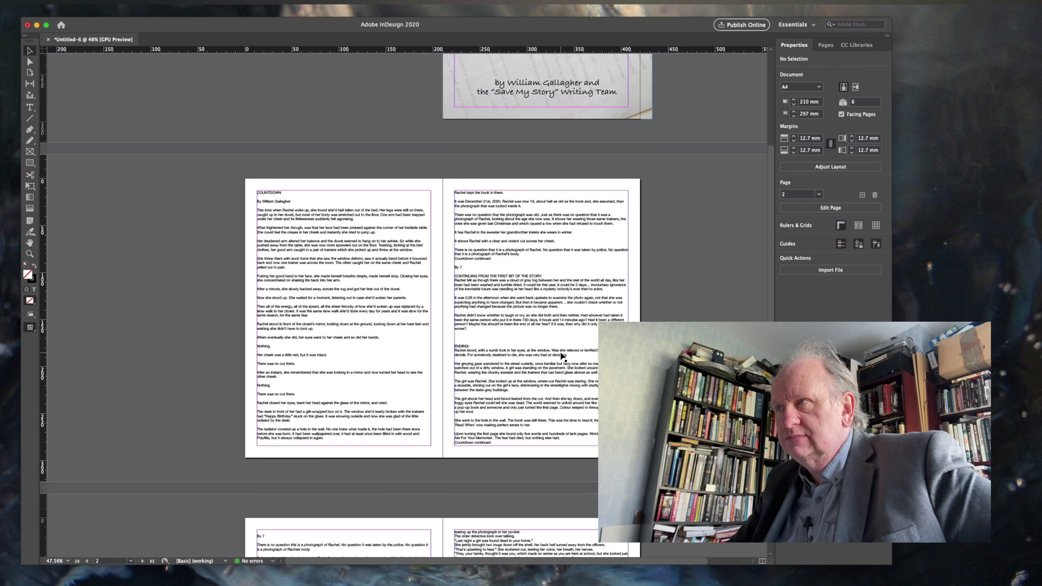
scroll(562, 357, up, 5)
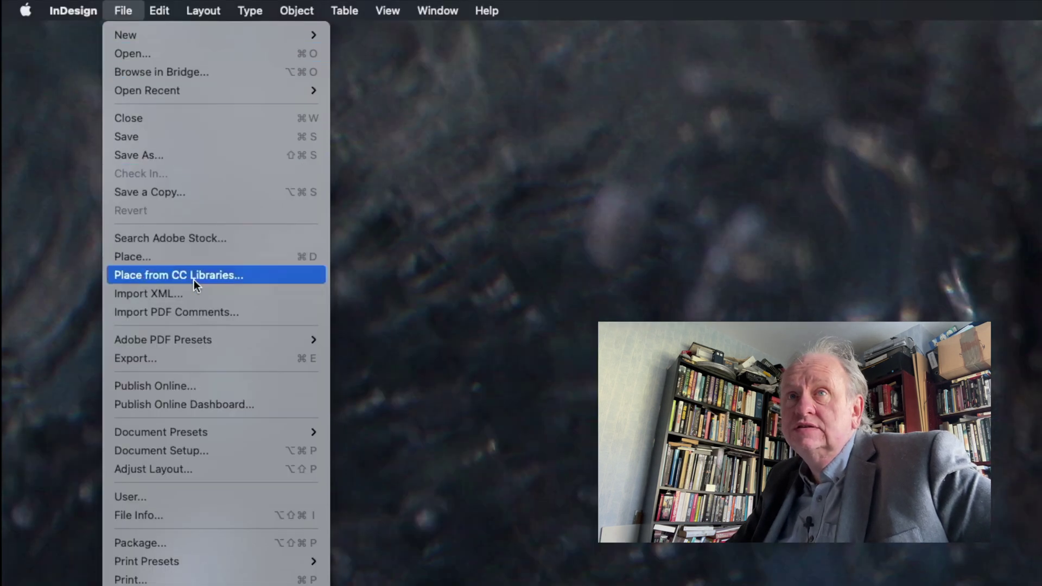
Export the document as EPUB (Reflowable) named 'Countdown InDesign' to reach its export options.
click(197, 358)
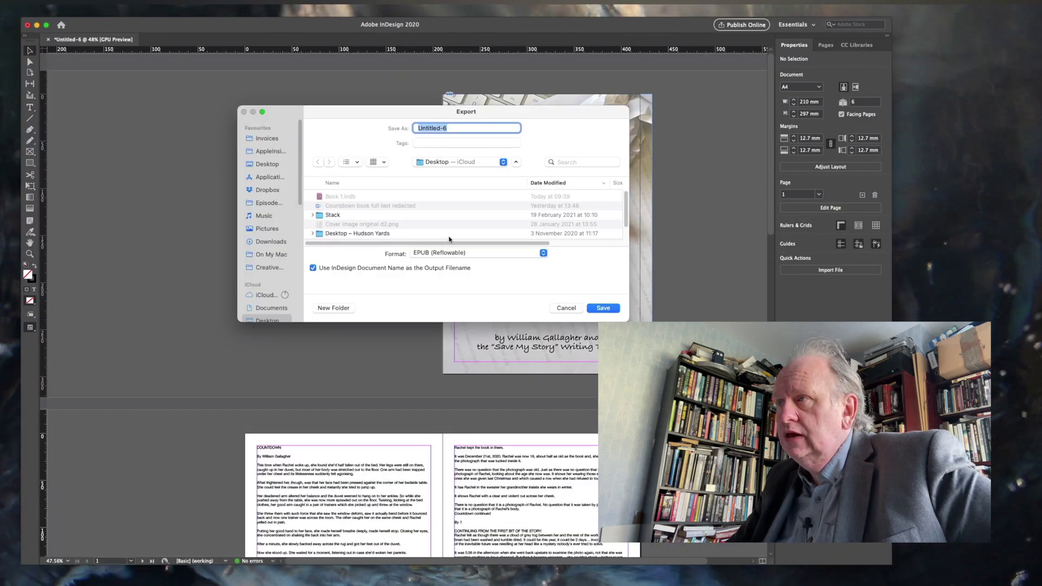
click(511, 253)
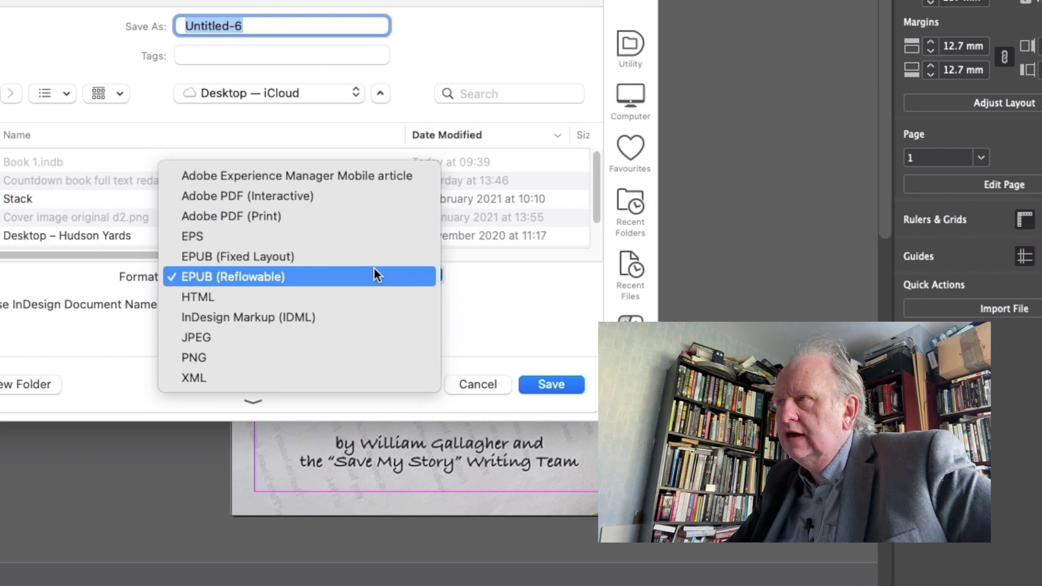
click(373, 270)
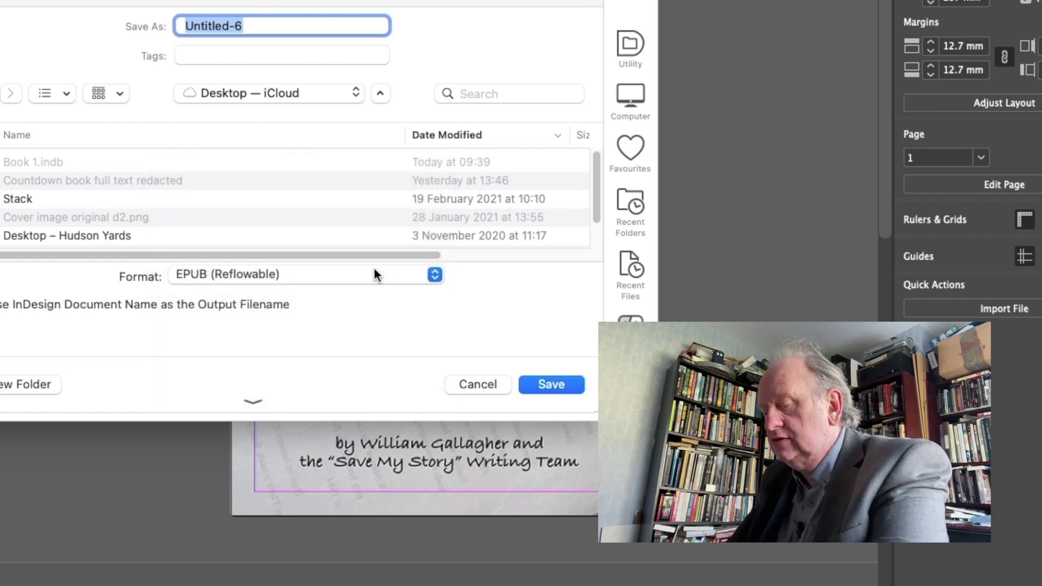
text(Countdown InDesign)
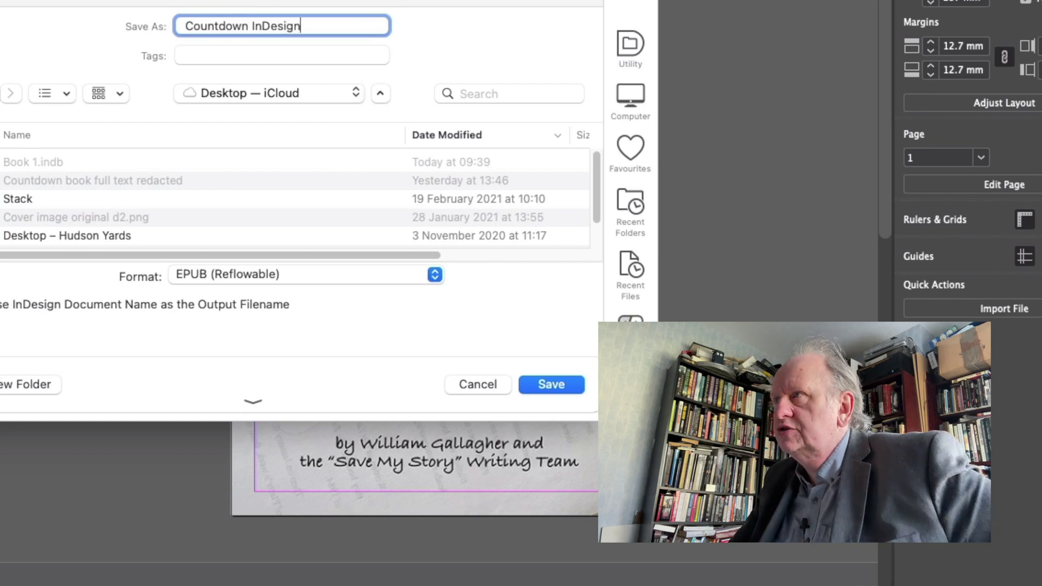
click(544, 379)
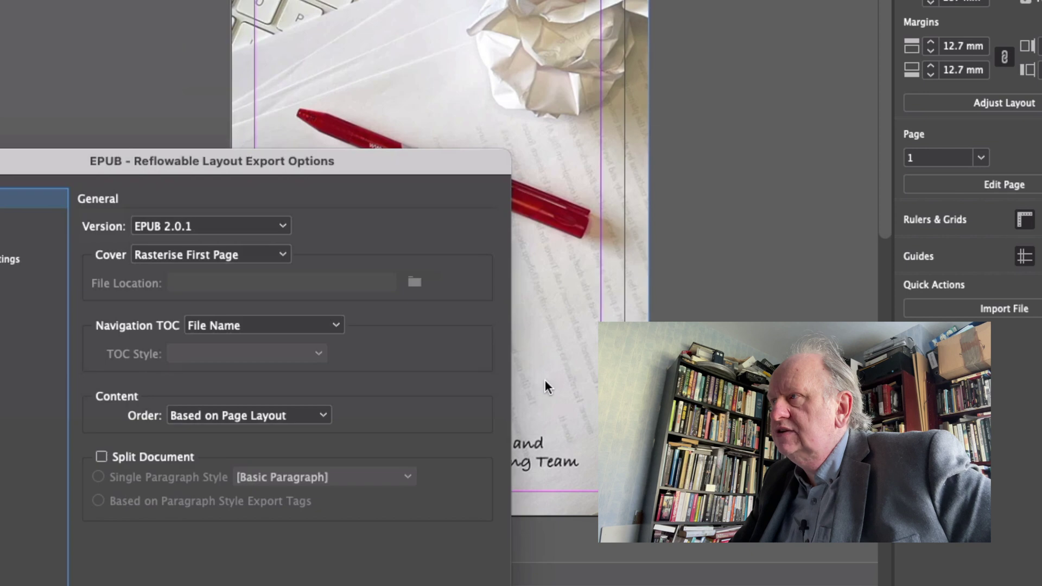